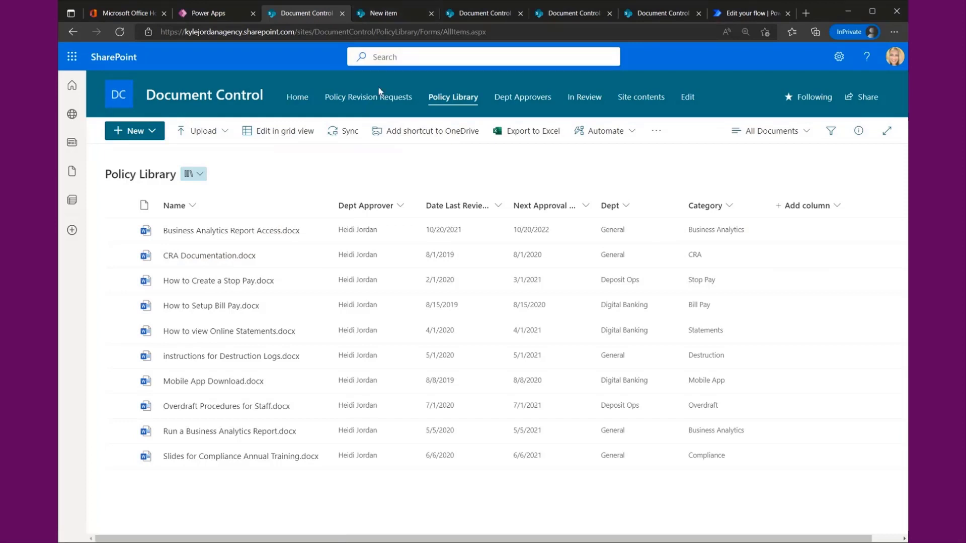
- Open the Policy Revision Requests list and bring up its new blank request form
left_click(369, 97)
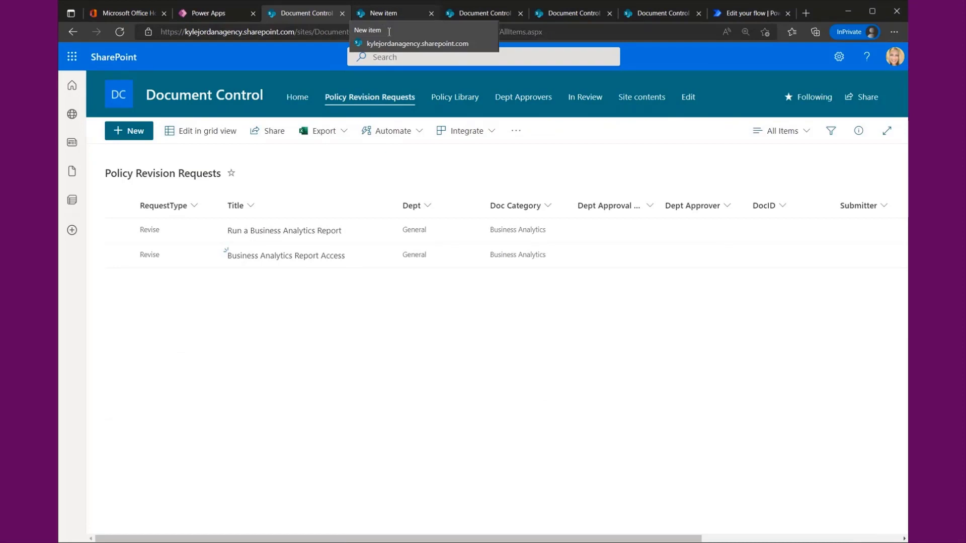
left_click(382, 13)
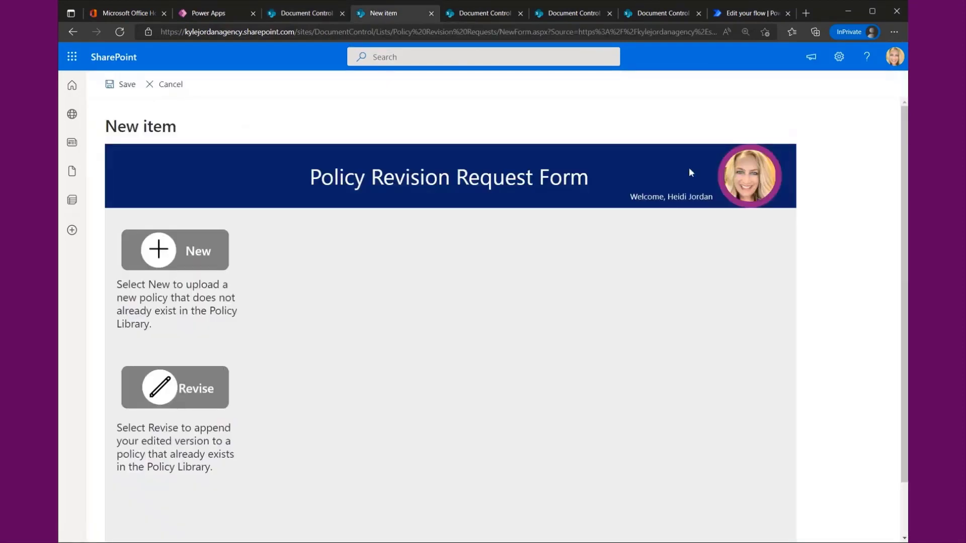
scroll(819, 211, "down", 1)
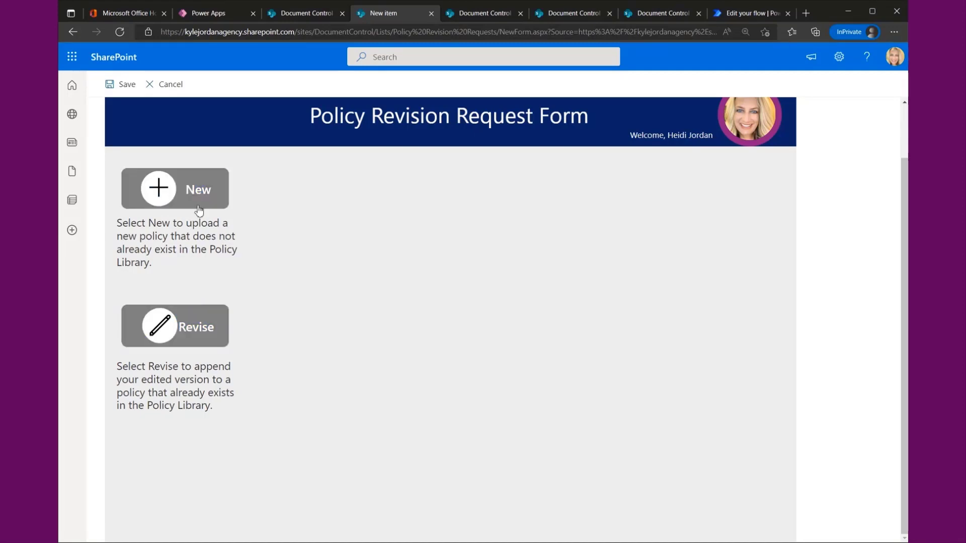
- Toggle the request between New and Revise, ending on Revise so the Policy dropdown appears
left_click(196, 201)
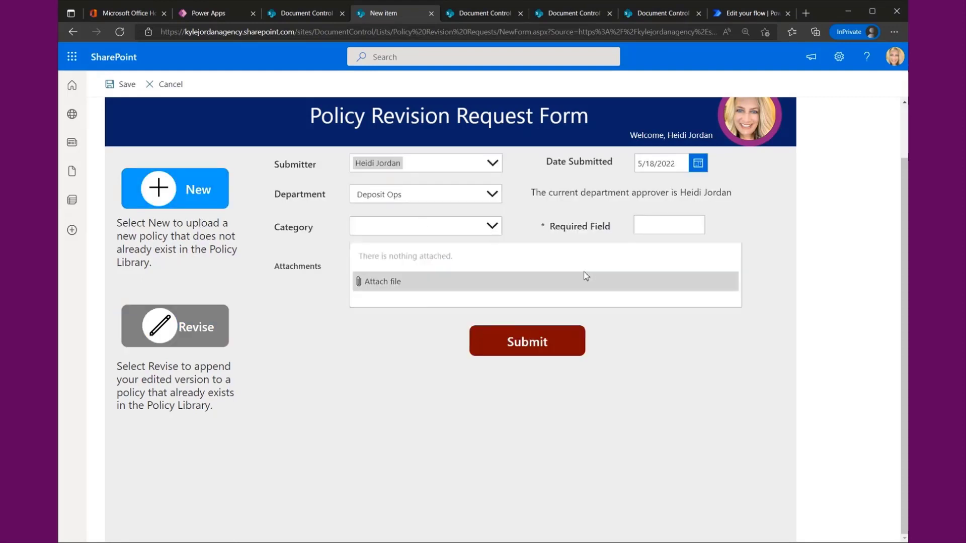
left_click(182, 338)
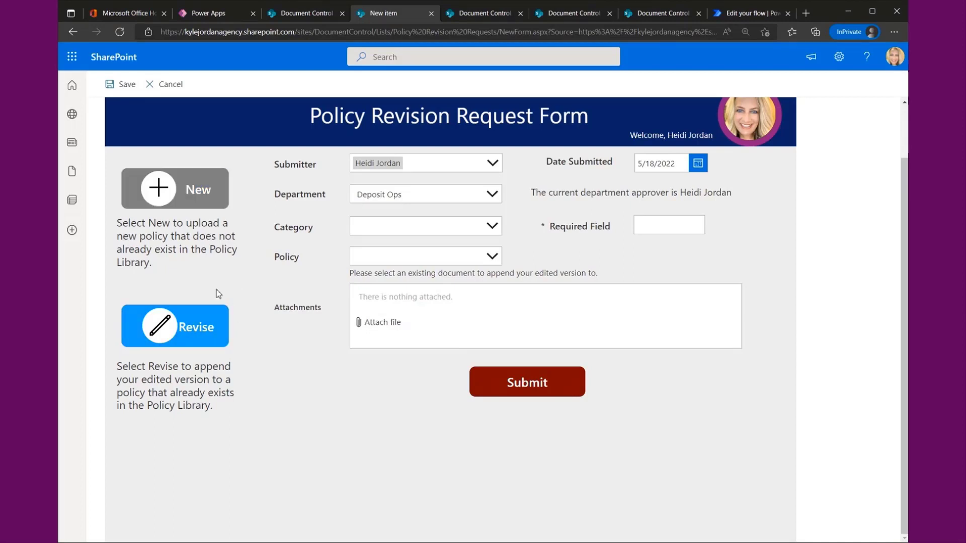
left_click(195, 204)
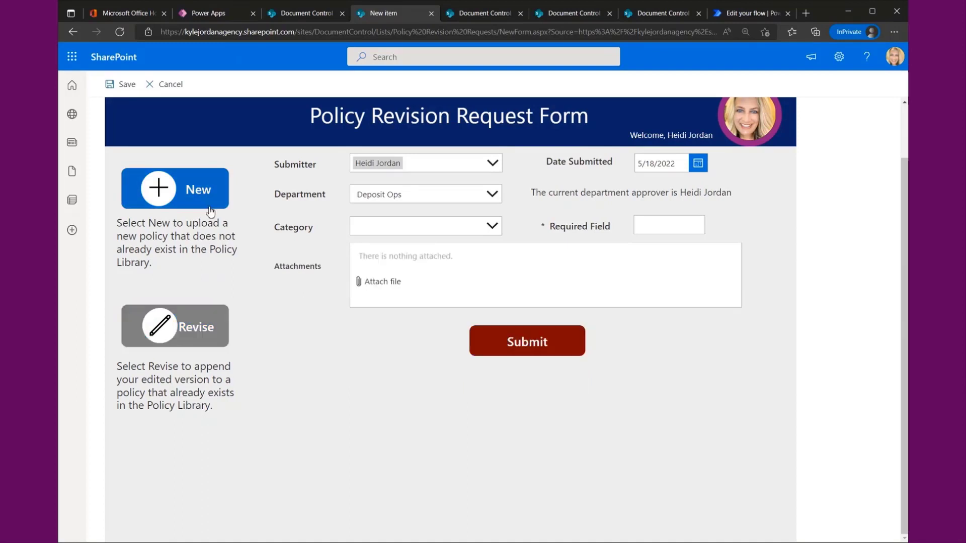
left_click(200, 324)
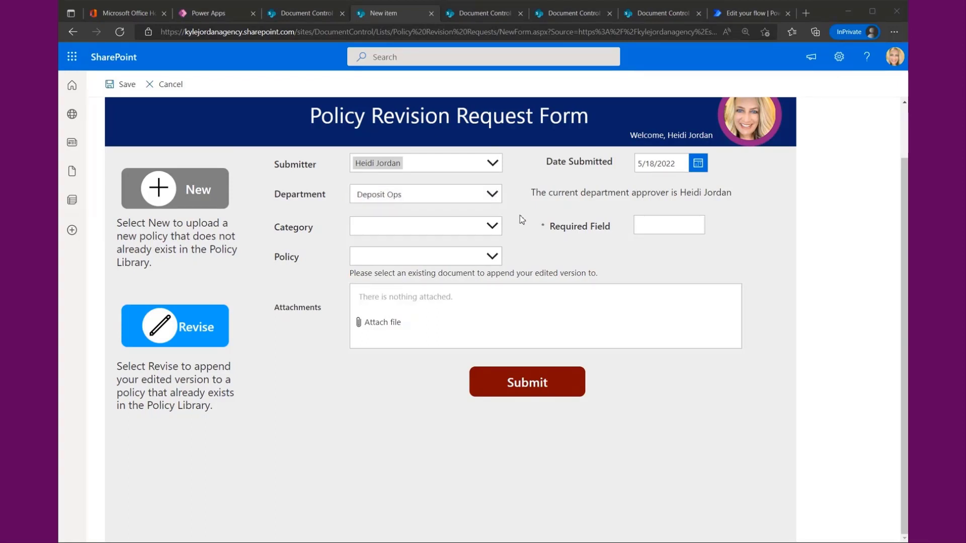
- Check the Policy Library on the Document Control site and return to the request form
left_click(309, 15)
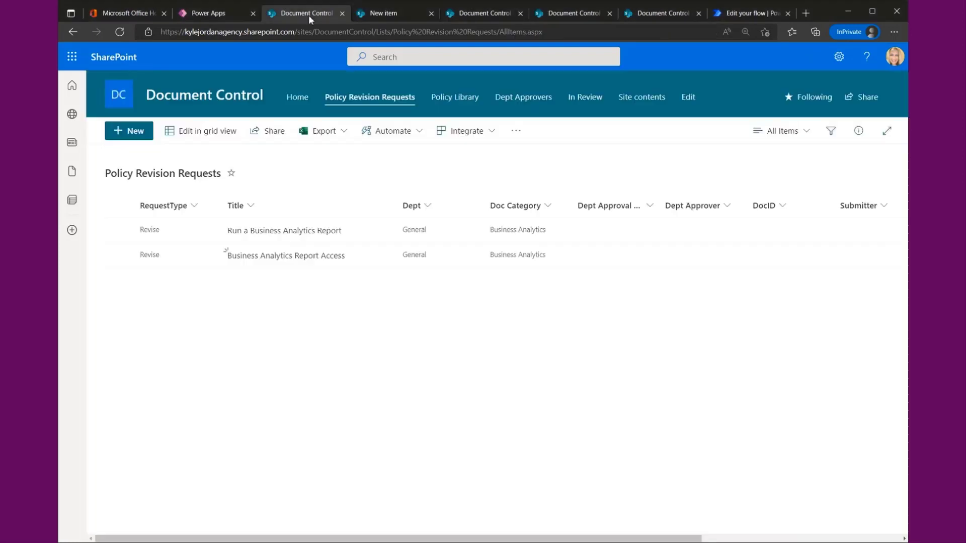
left_click(454, 97)
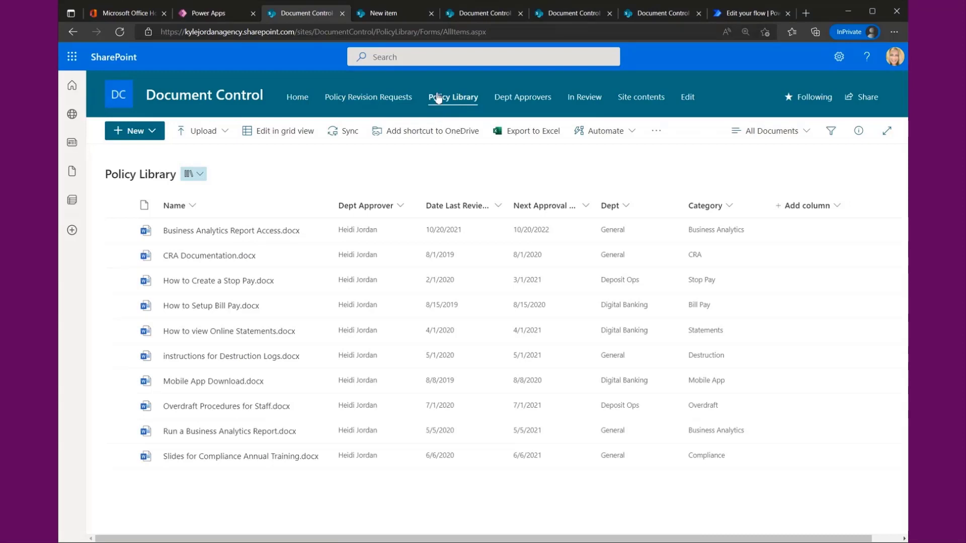
left_click(389, 13)
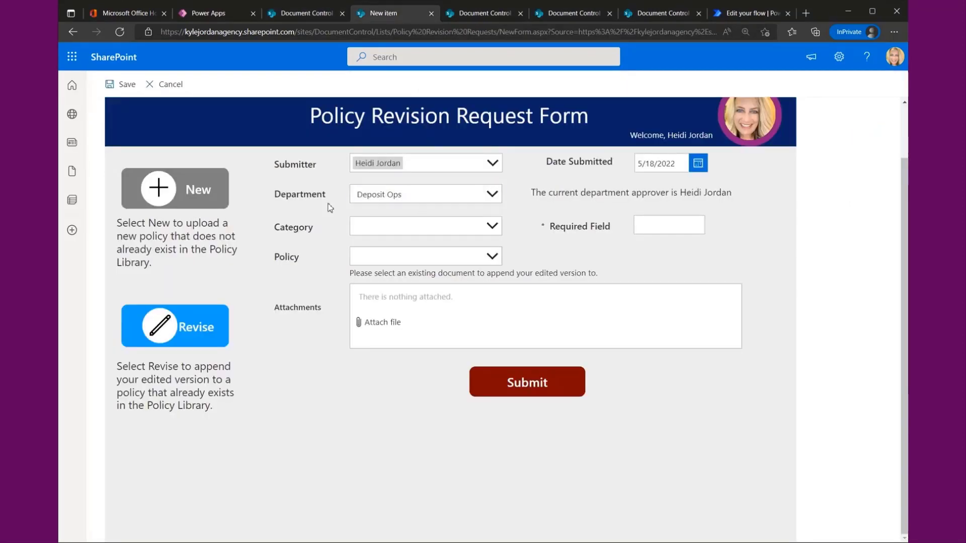
- Choose Deposit Ops, Overdraft category and the Overdraft Procedures for Staff policy
left_click(400, 193)
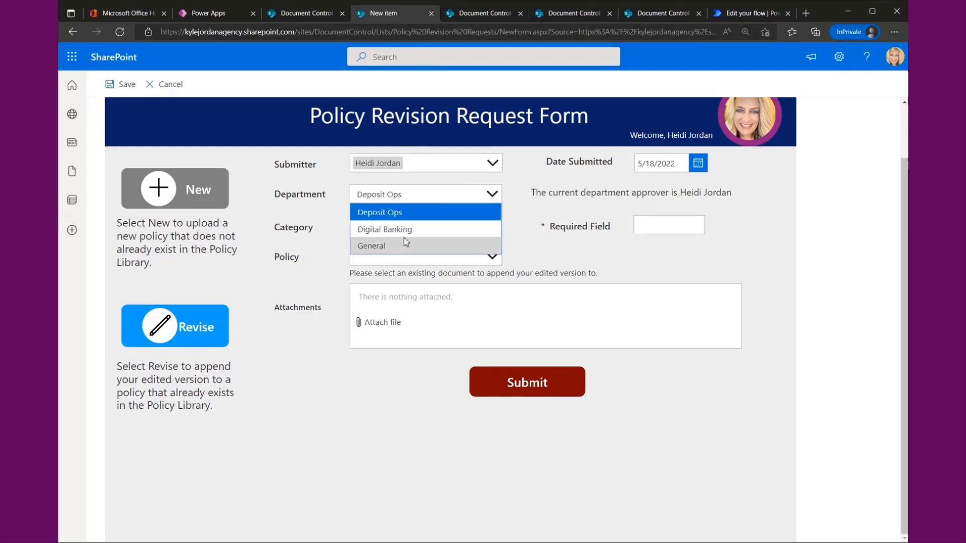
left_click(409, 214)
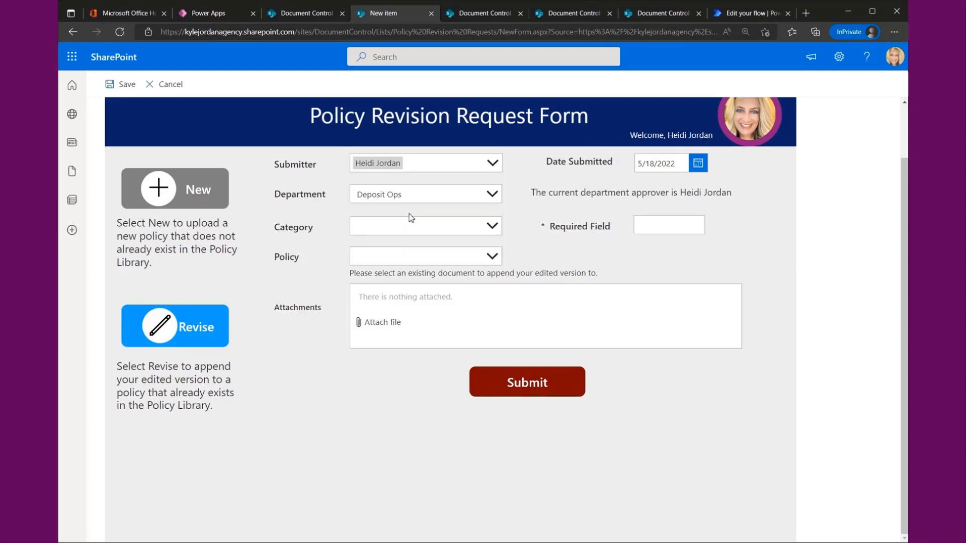
left_click(416, 230)
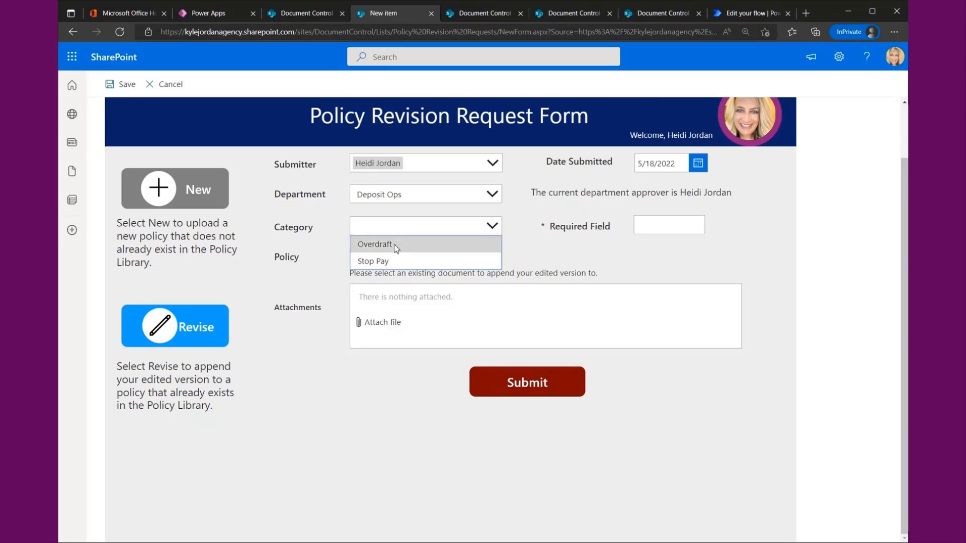
left_click(391, 246)
left_click(432, 260)
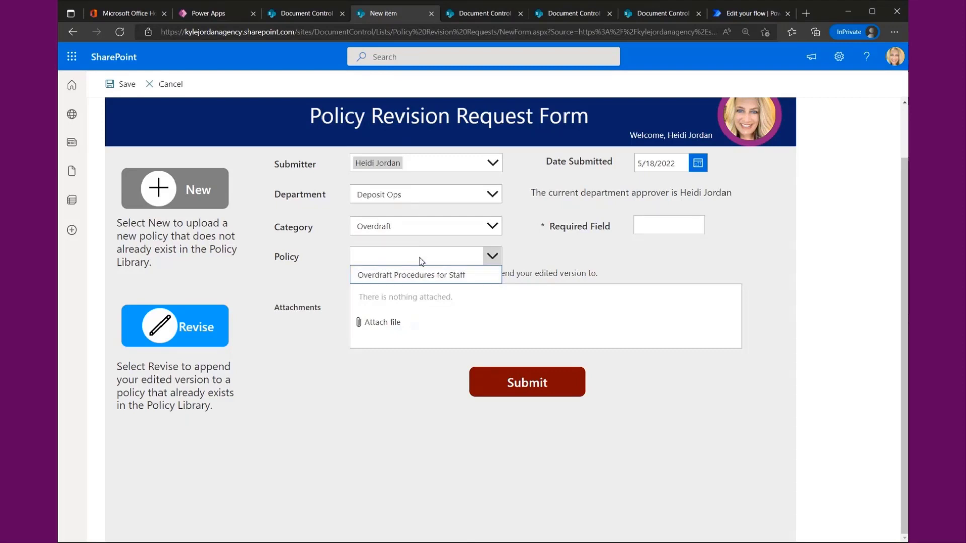
left_click(419, 276)
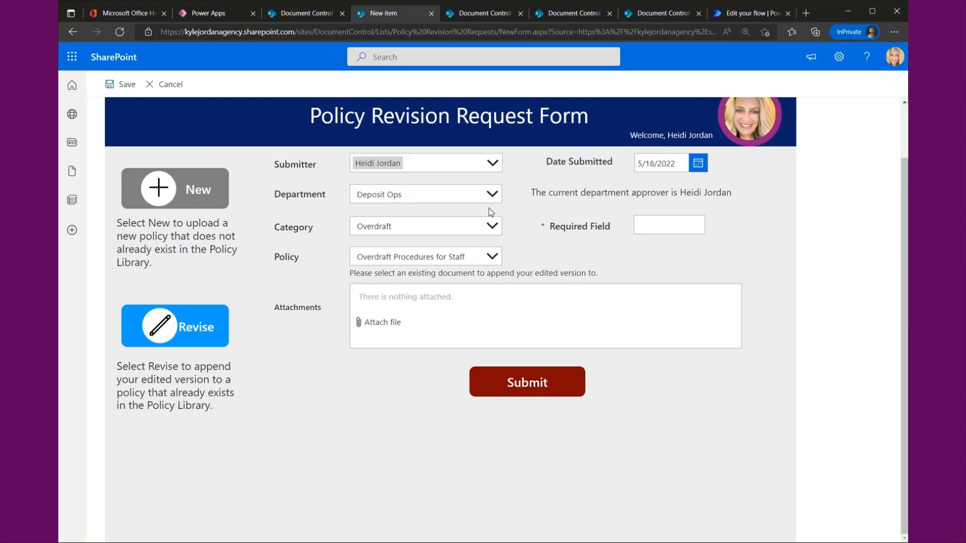
- Change the department to Digital Banking and then to General
left_click(479, 196)
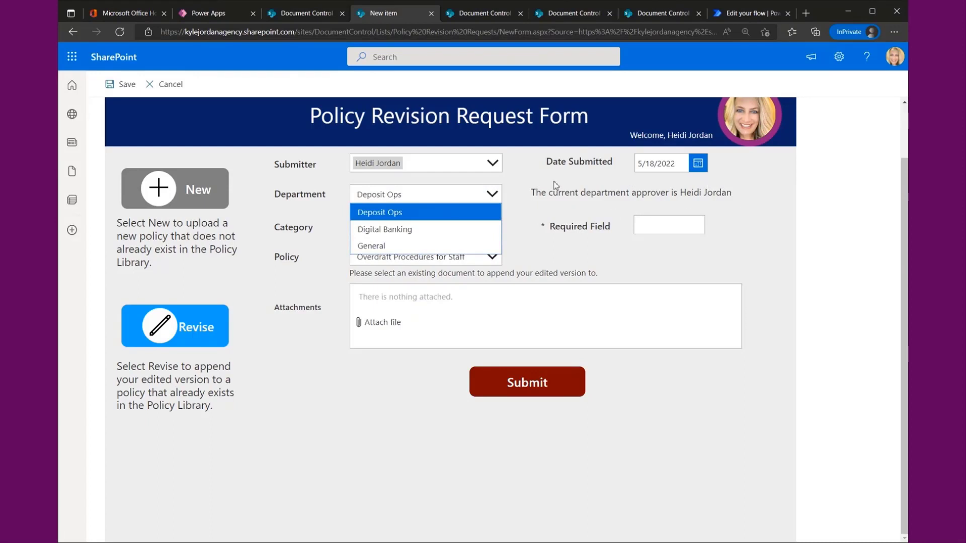
left_click(384, 230)
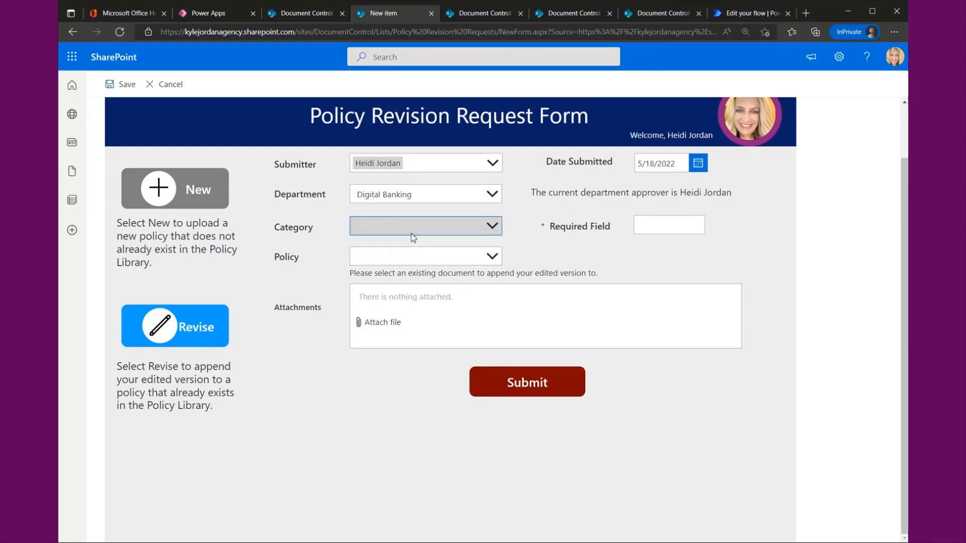
left_click(492, 194)
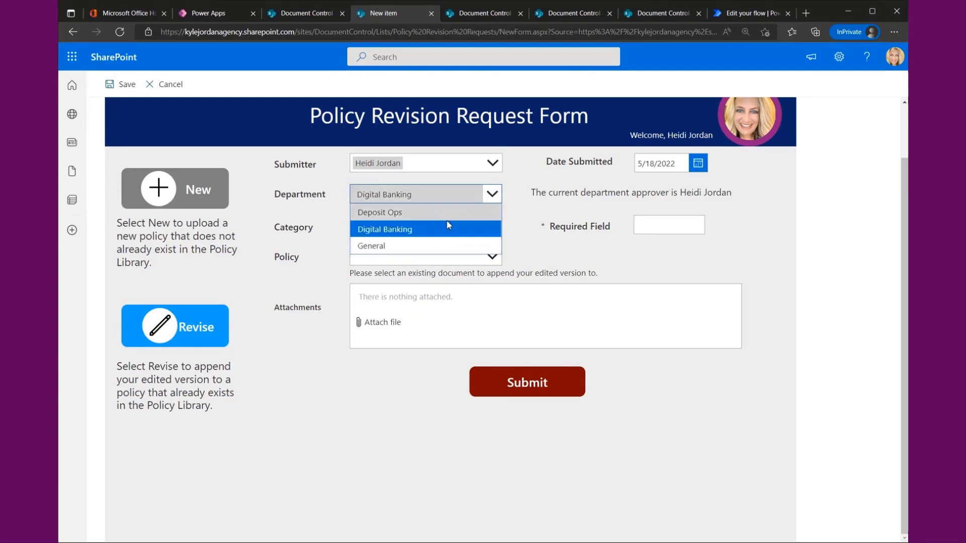
left_click(420, 239)
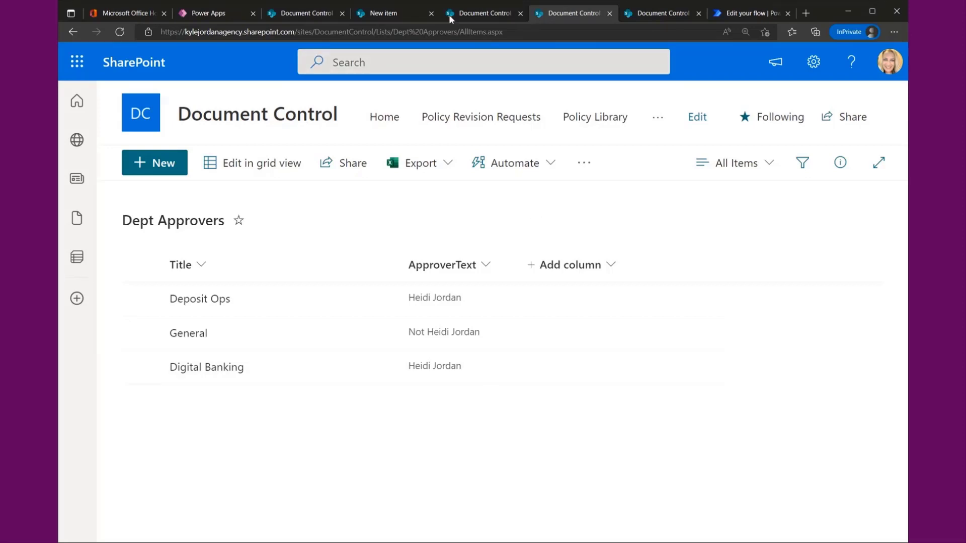
- Fill the request with Digital Banking, Bill Pay, How to Setup Bill Pay and start attaching a file
left_click(408, 13)
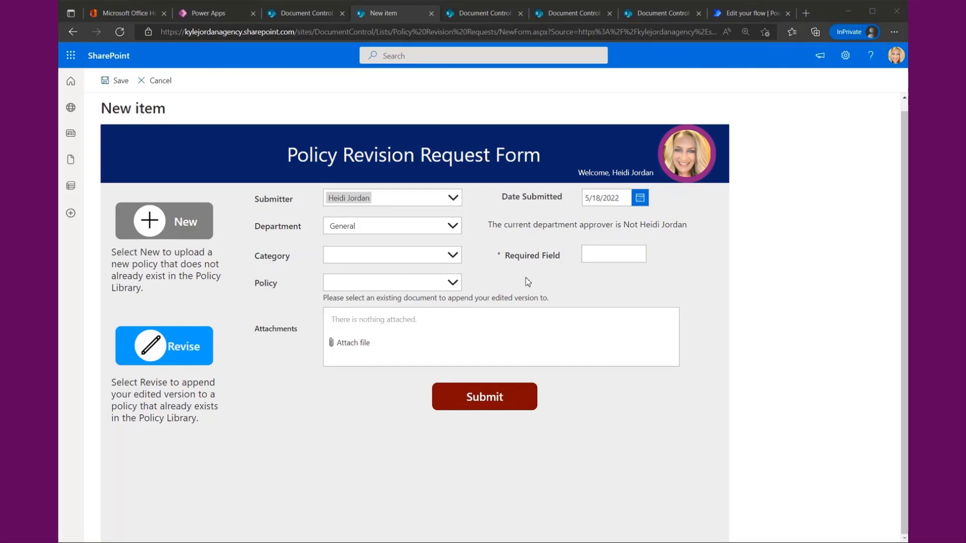
left_click(453, 227)
left_click(393, 259)
left_click(436, 257)
left_click(406, 274)
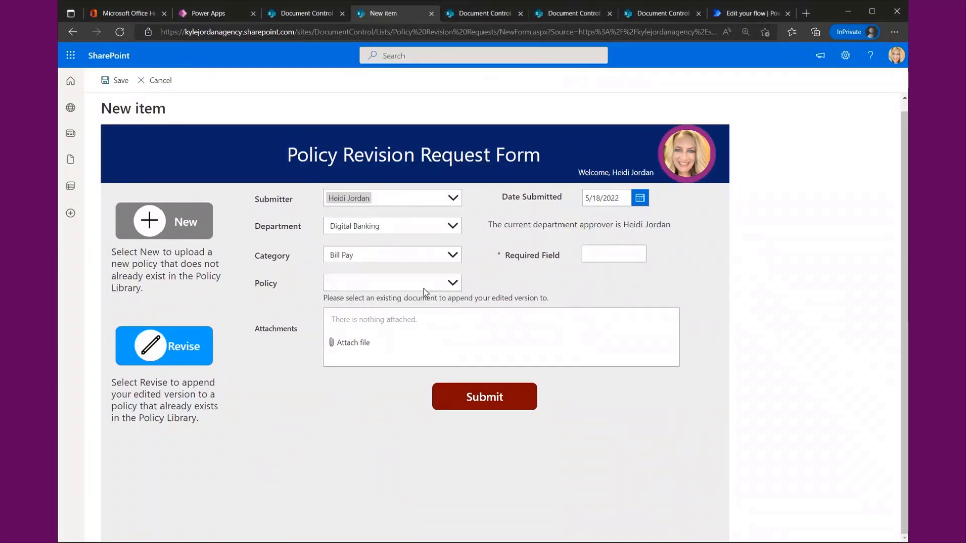
left_click(424, 287)
left_click(393, 299)
left_click(355, 343)
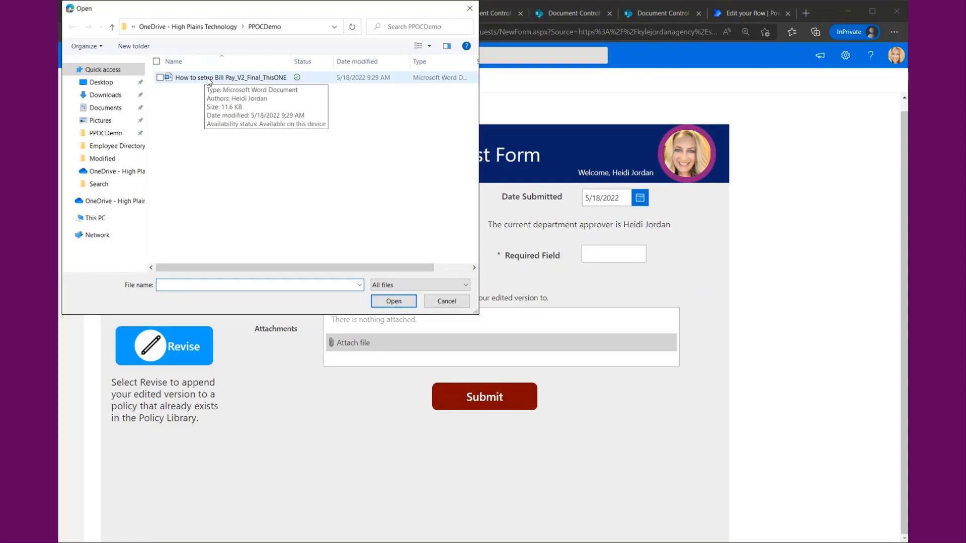
- Attach How to setup Bill Pay_V2_Final_ThisONE.docx and submit the revision request
left_click(210, 79)
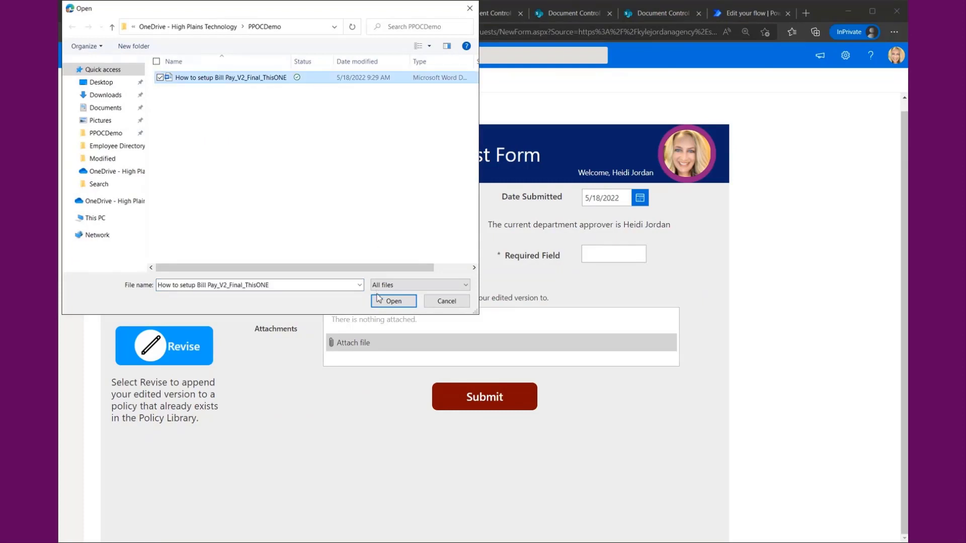
left_click(393, 301)
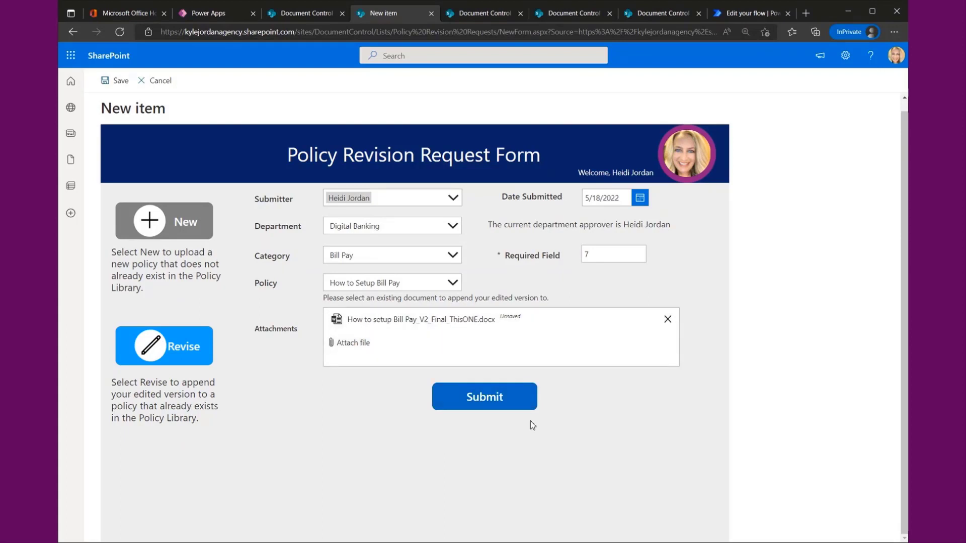
left_click(498, 400)
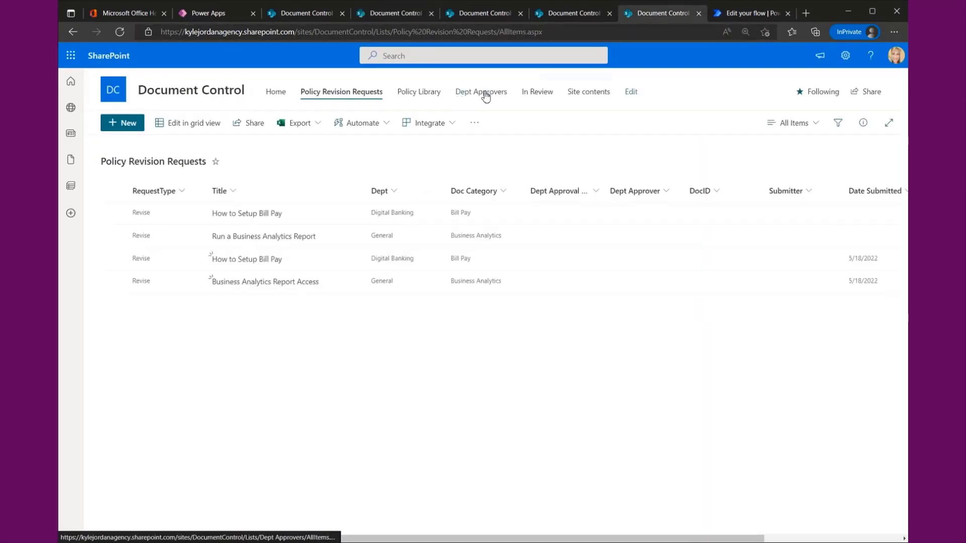
- Confirm the document in the In Review library, then return to the Power Apps editor
left_click(536, 91)
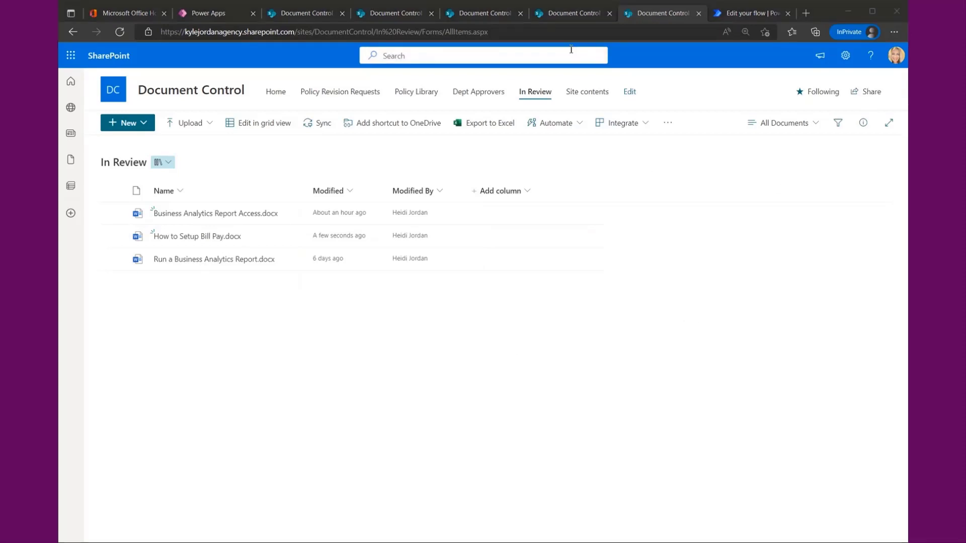
left_click(227, 13)
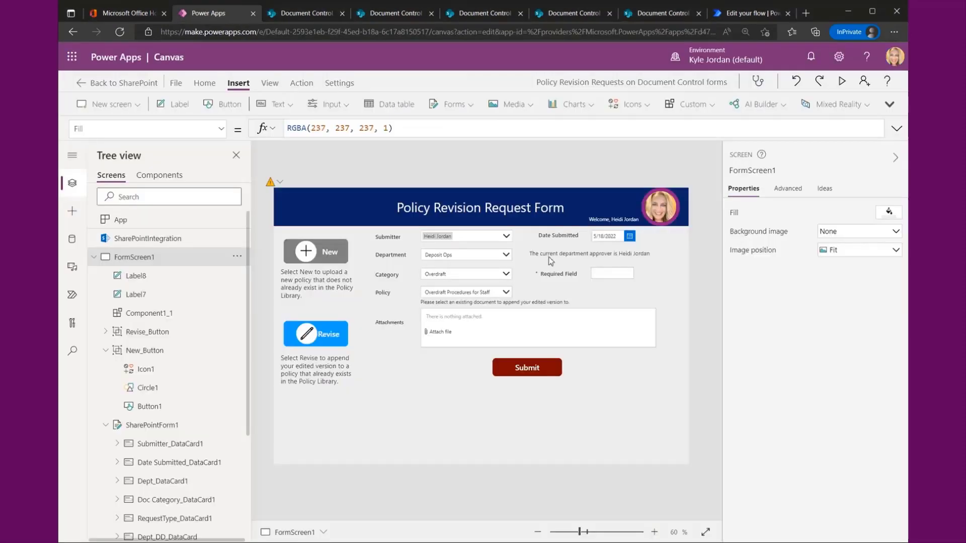
- Collapse the Properties pane and select the Submit button to show its Fill formula
left_click(896, 160)
left_click(604, 382)
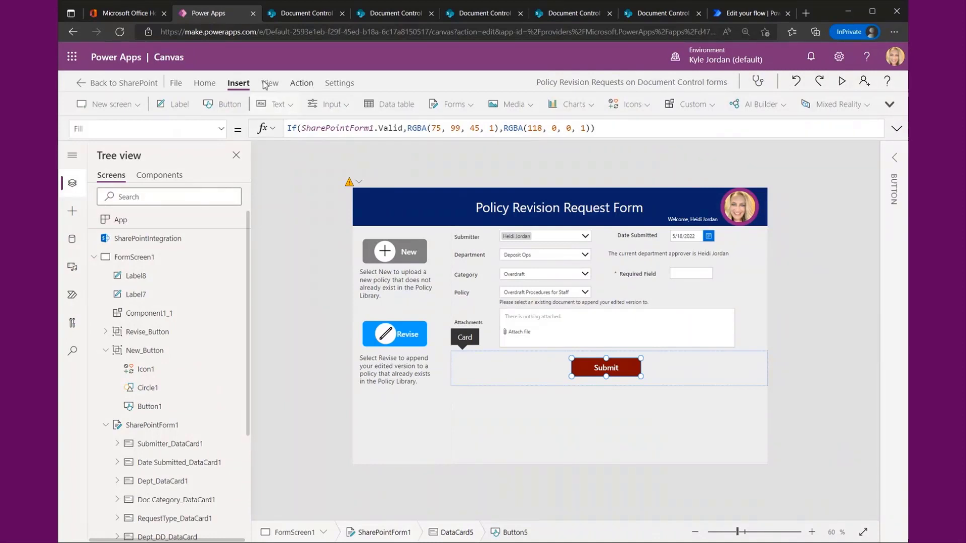
left_click(301, 83)
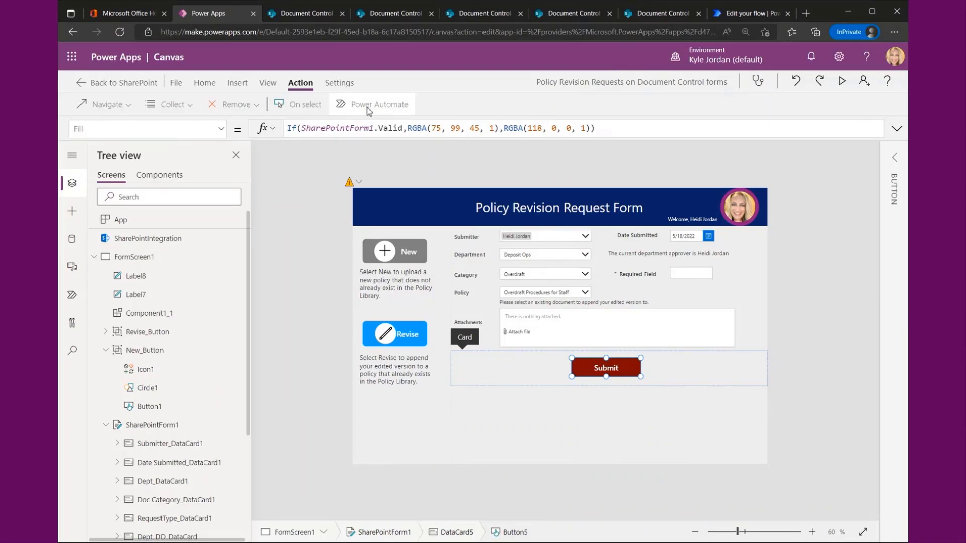
left_click(368, 106)
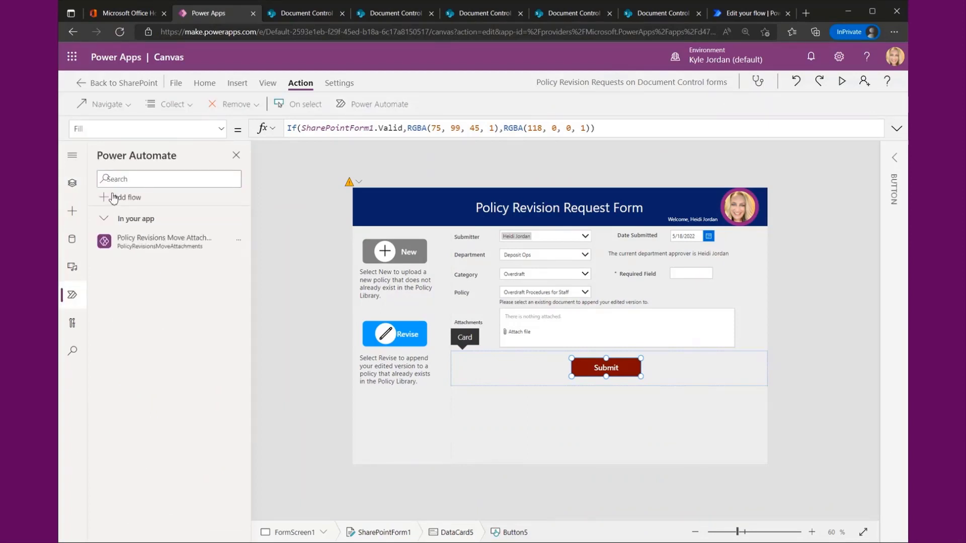
left_click(113, 198)
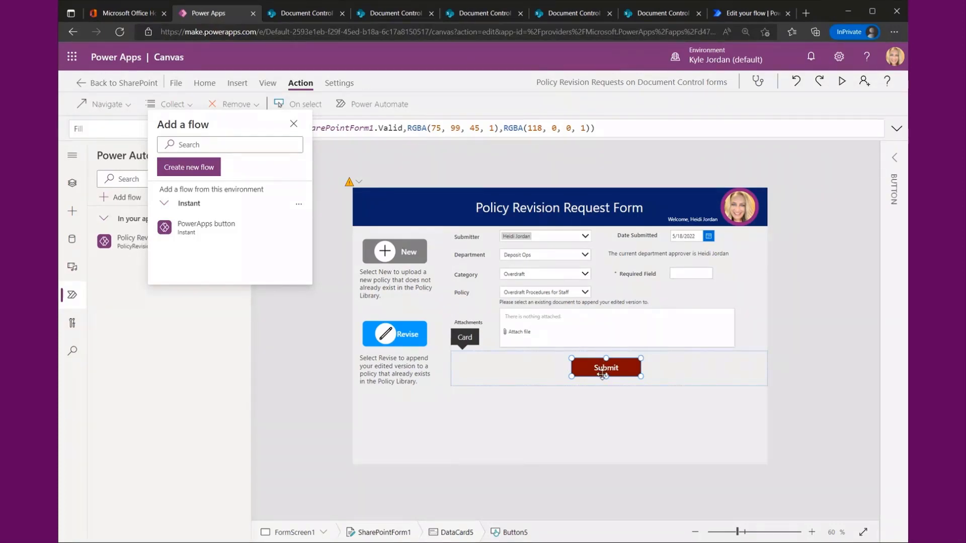
left_click(603, 375)
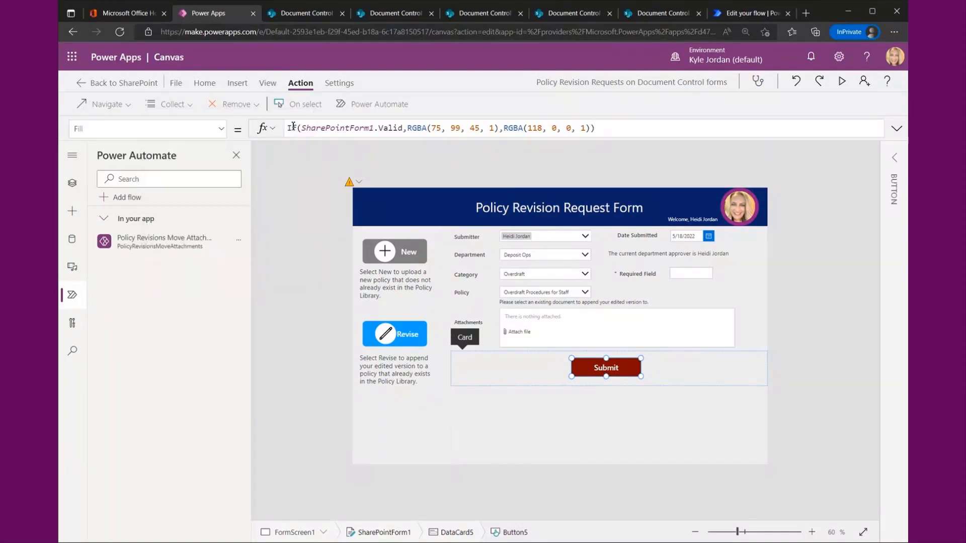
- Select the Component1_1 header banner and open it from the Components tab
left_click(73, 185)
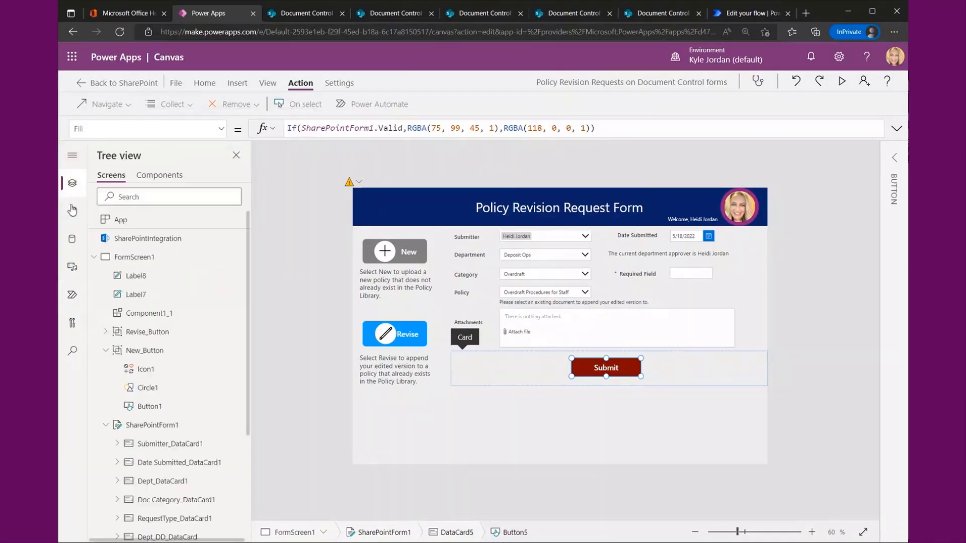
left_click(408, 212)
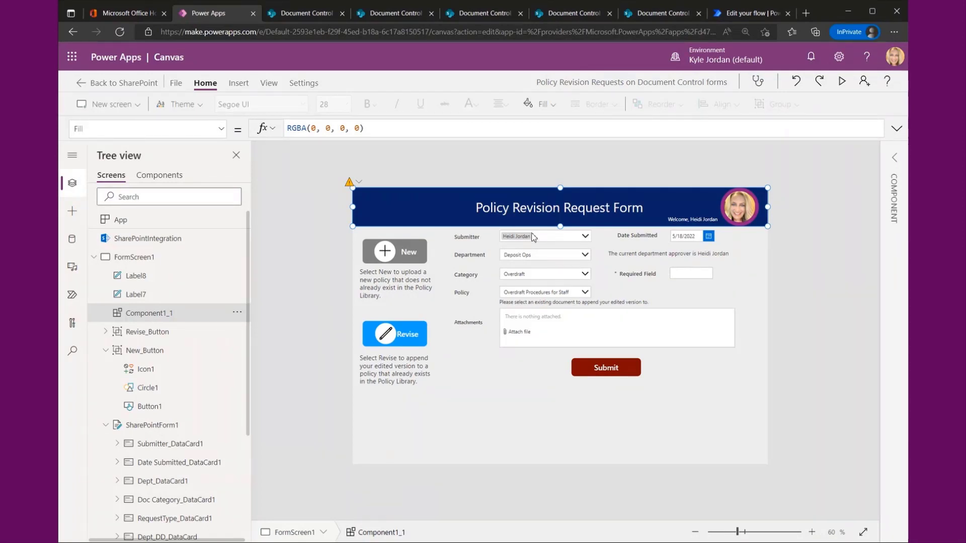
left_click(160, 175)
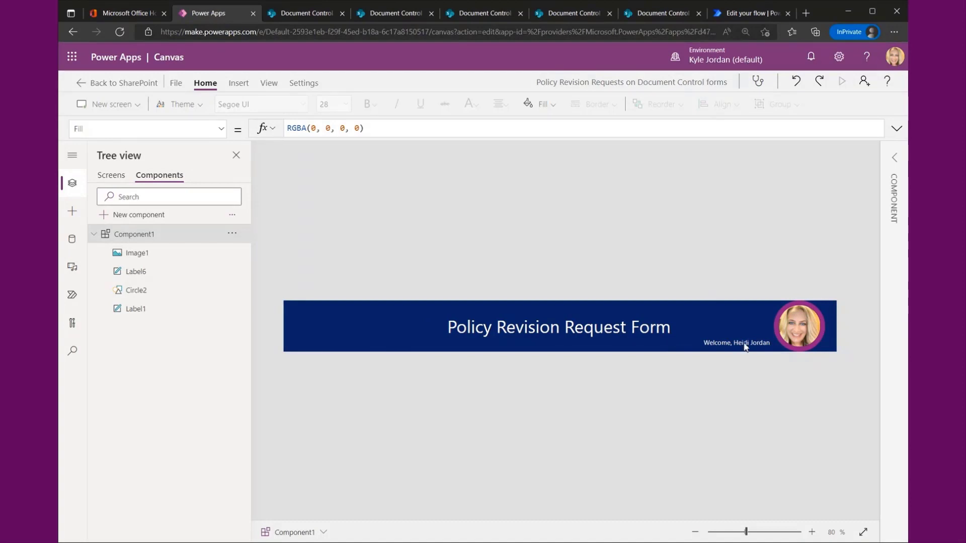
- Inspect the formulas behind the Image1 profile picture and the Label6 welcome message
left_click(138, 253)
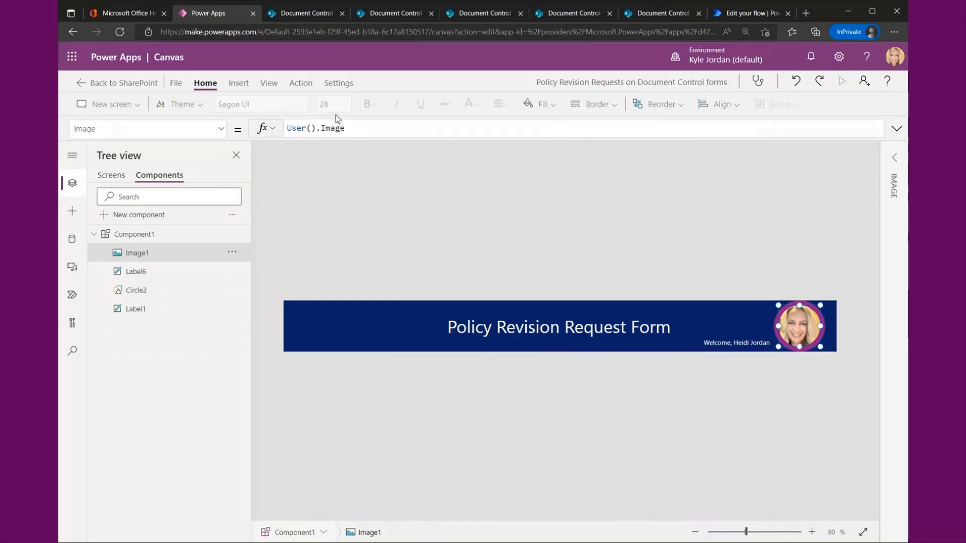
double_click(332, 127)
left_click(751, 345)
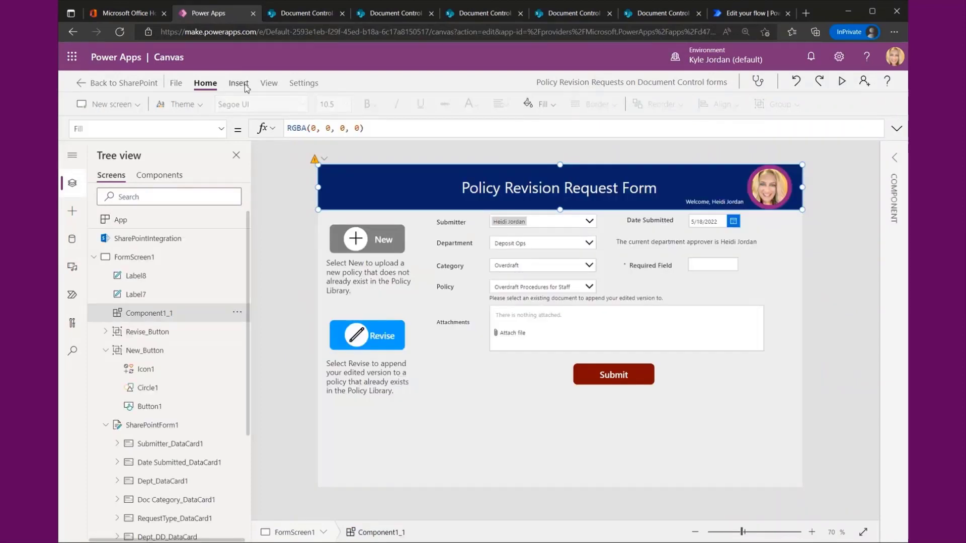
- List the custom components under Insert > Custom, then select the Attachments card
left_click(238, 83)
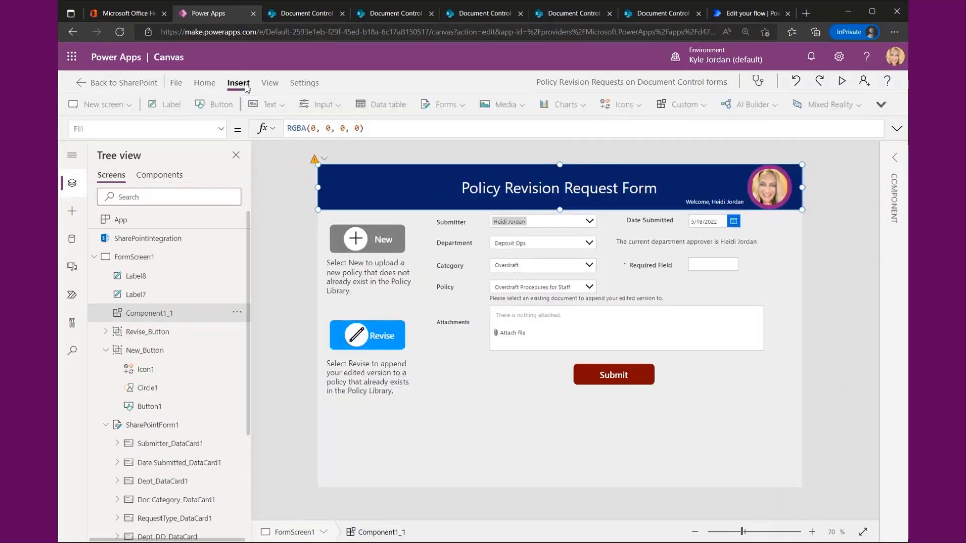
left_click(685, 104)
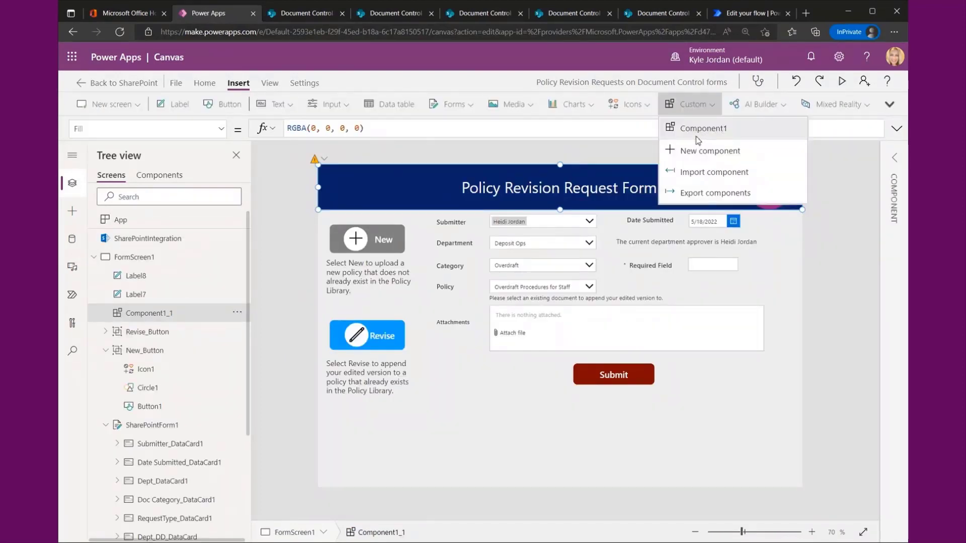
left_click(768, 343)
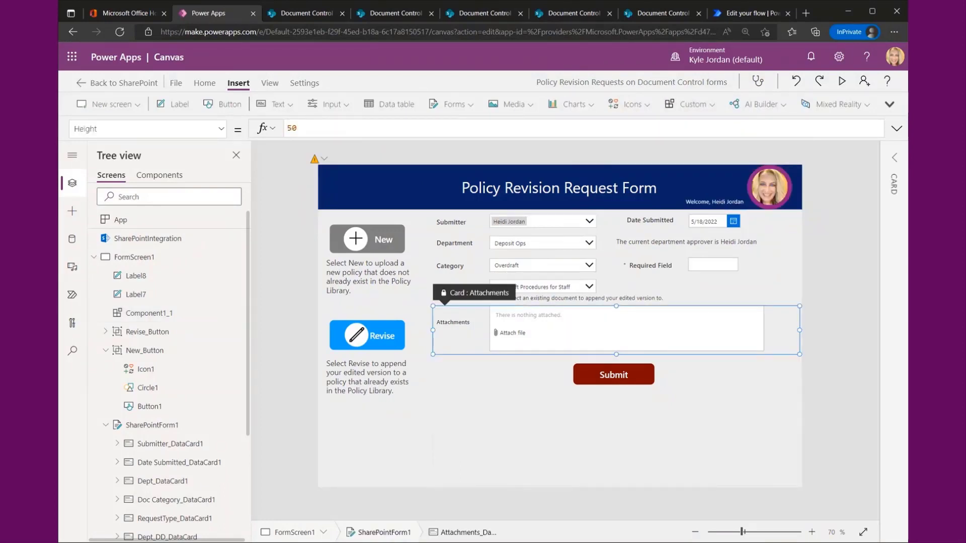
- Select Button5 to view its colour formula, then SharePointForm1 to see its data source
left_click(706, 383)
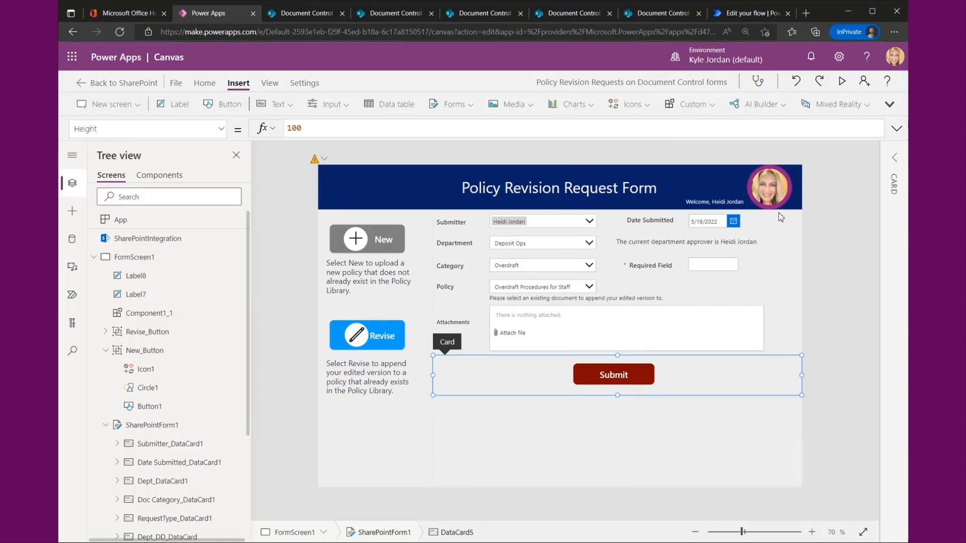
left_click(598, 380)
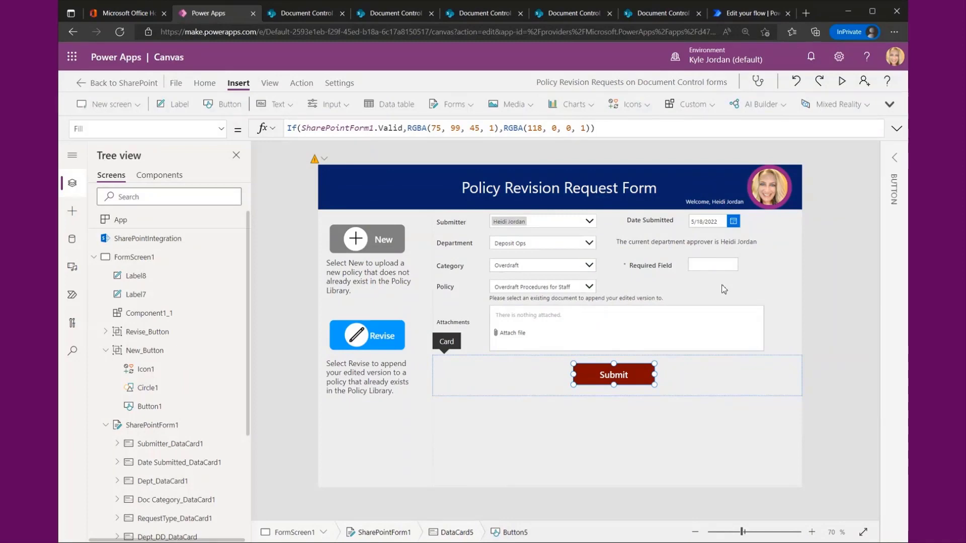
left_click(771, 287)
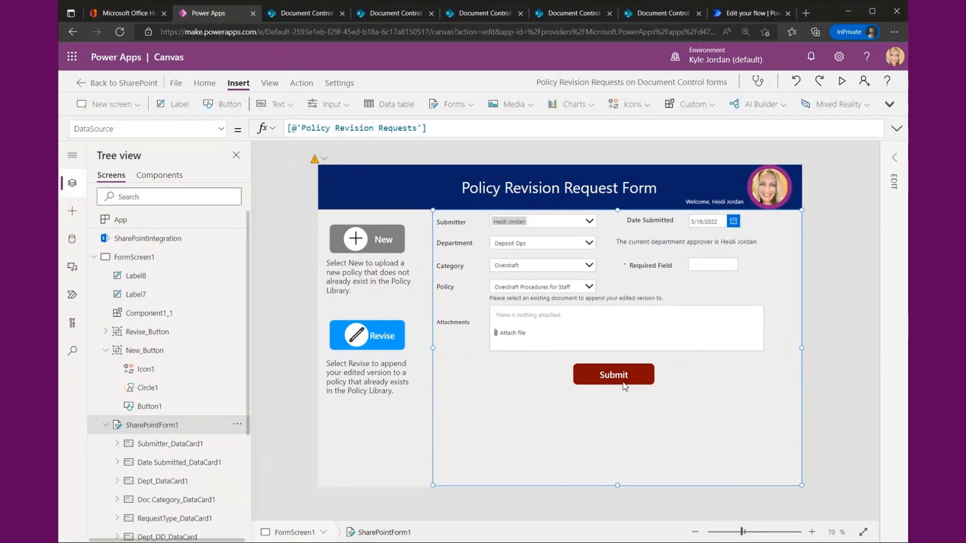
key("F5")
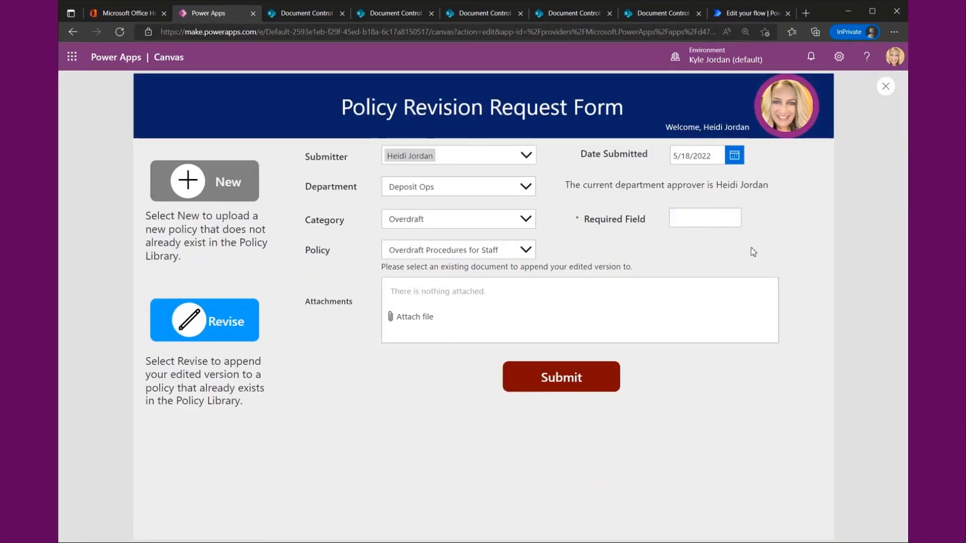
left_click(714, 219)
type("8")
left_click(716, 259)
left_click(561, 377)
left_click(682, 219)
key("BackSpace")
left_click(722, 250)
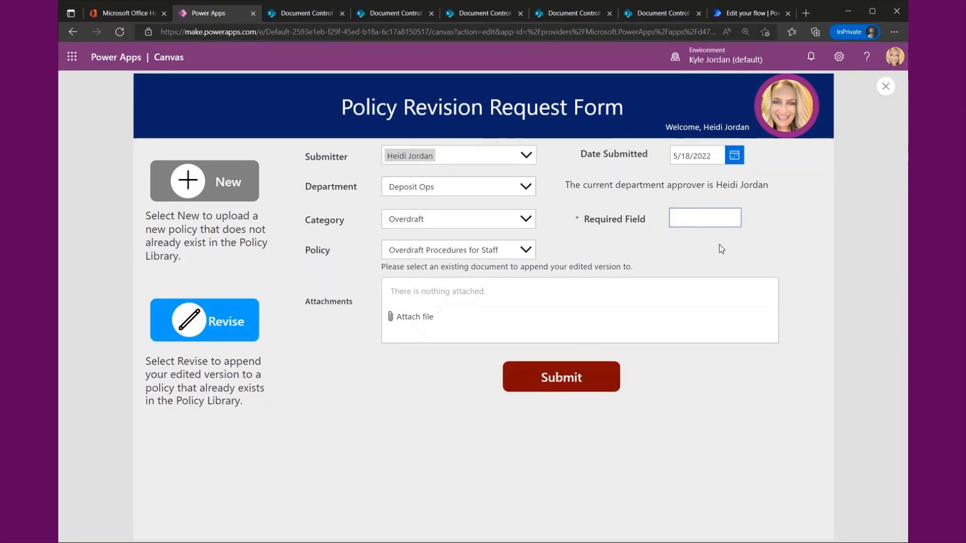
left_click(886, 86)
- Select Button5's full Fill formula that turns Submit green, then run the app in preview
left_click(614, 387)
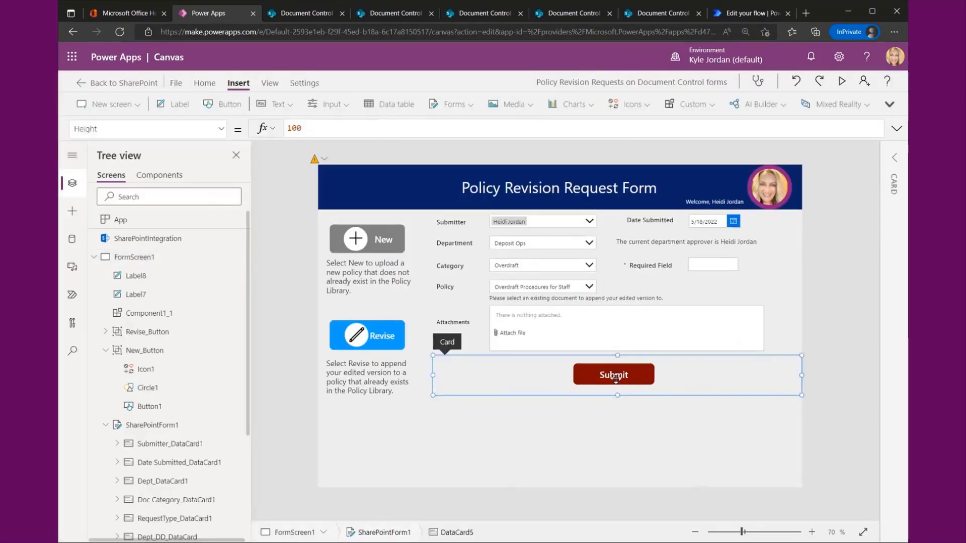
left_click(615, 381)
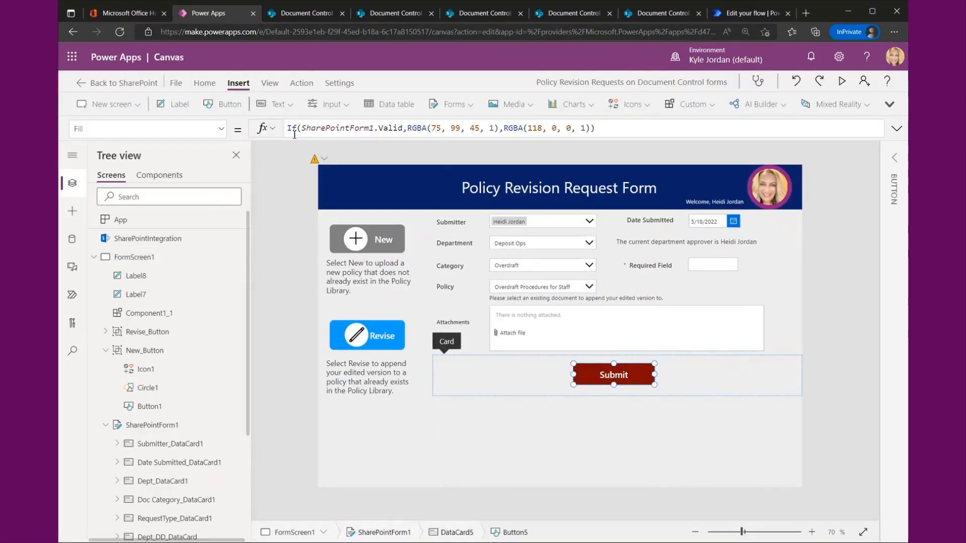
left_click_drag(291, 129, 596, 129)
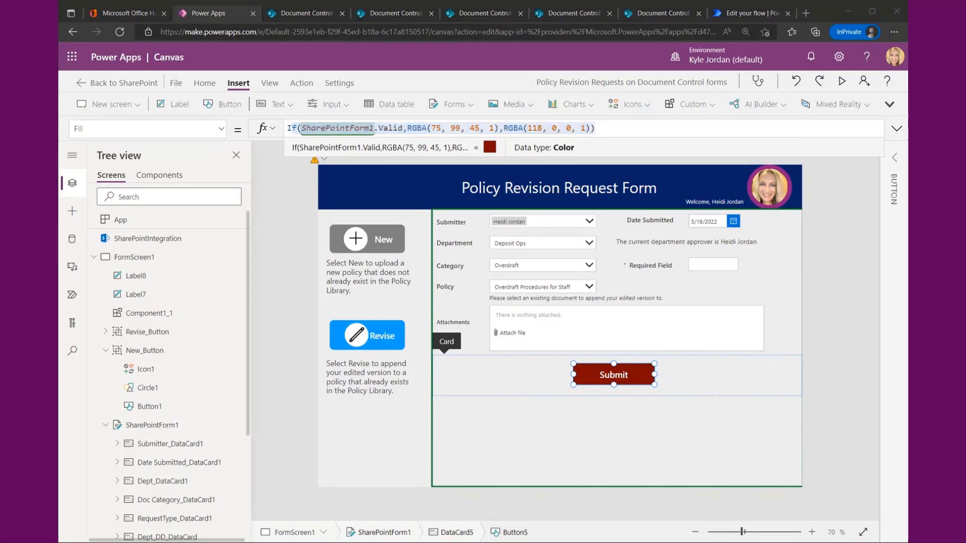
key("alt+Tab")
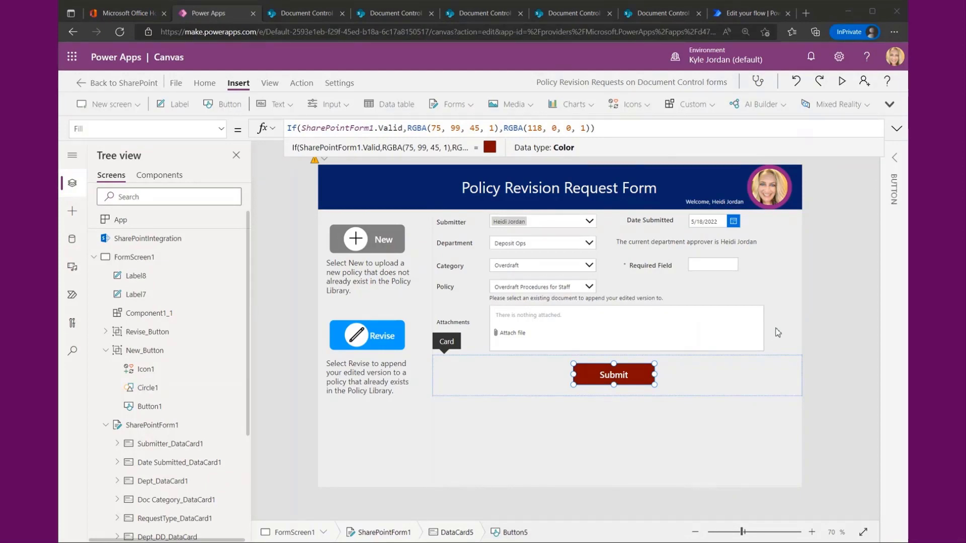
- Test the New path in preview so the Policy field hides, then inspect the New_Button group's property list
left_click(842, 82)
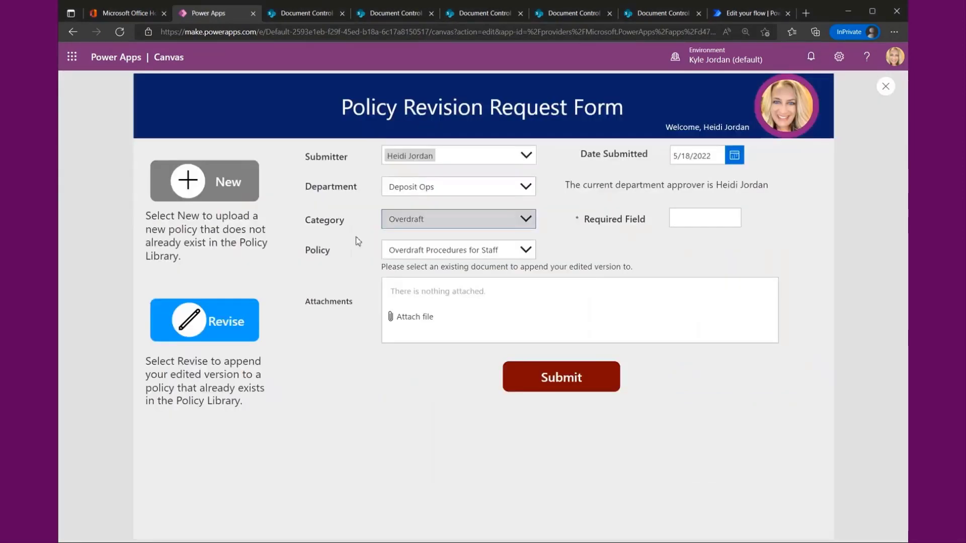
left_click(205, 182)
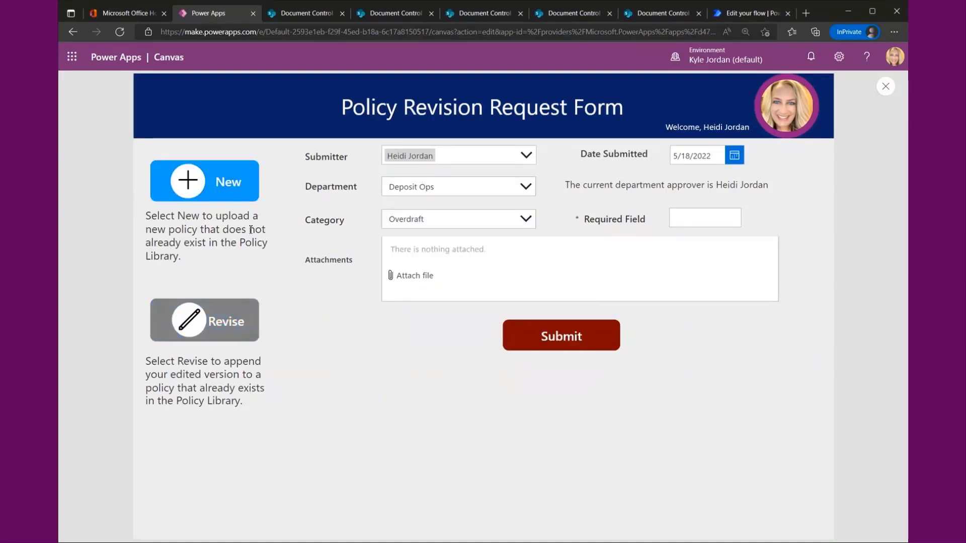
left_click(885, 86)
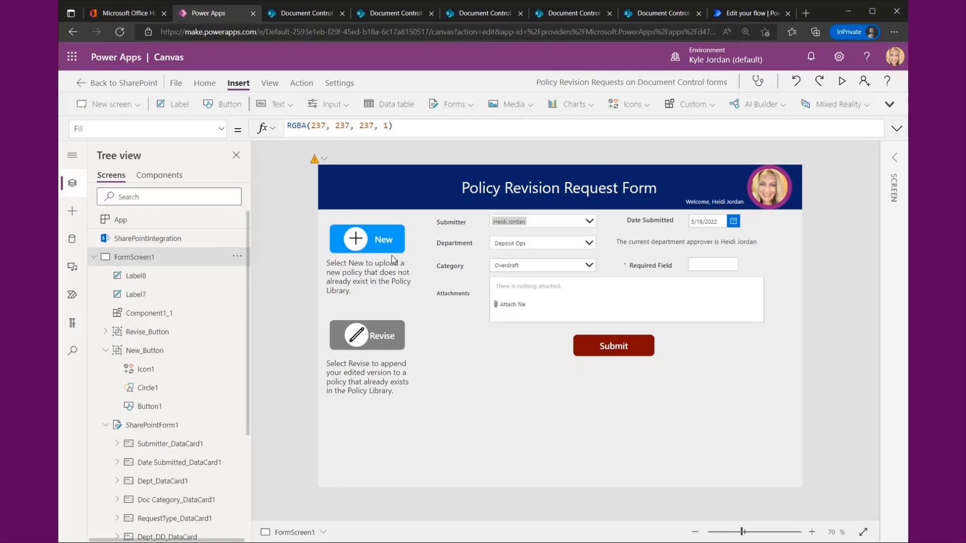
left_click(367, 240)
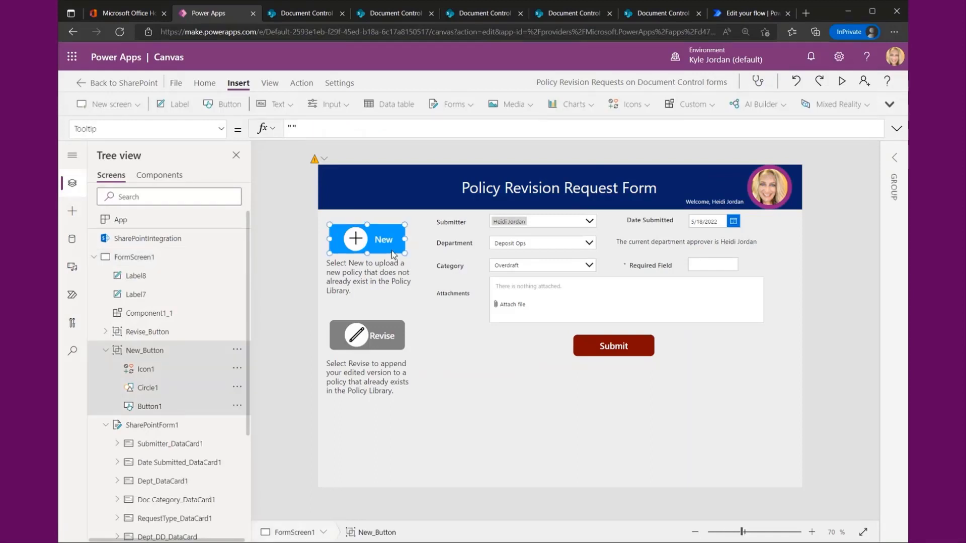
left_click(221, 129)
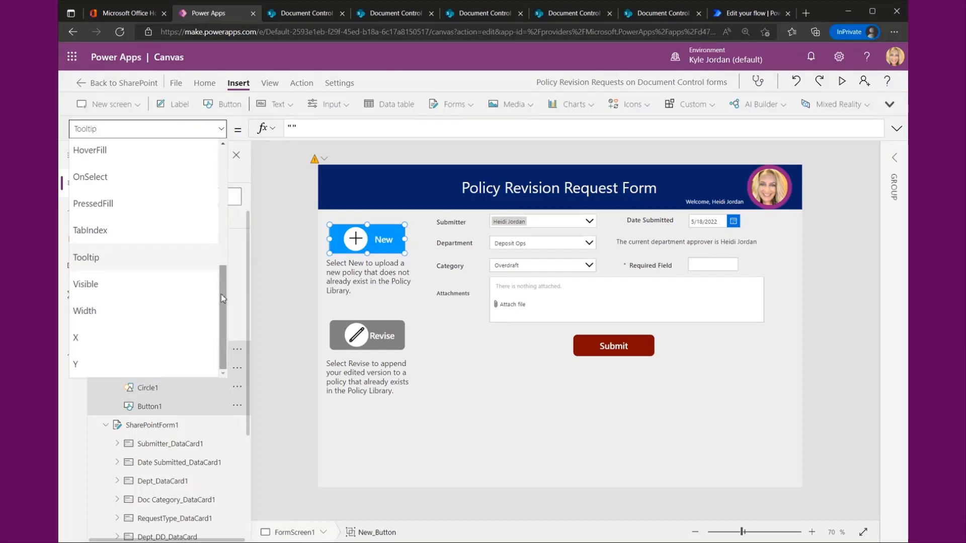
scroll(215, 302, "up", 5)
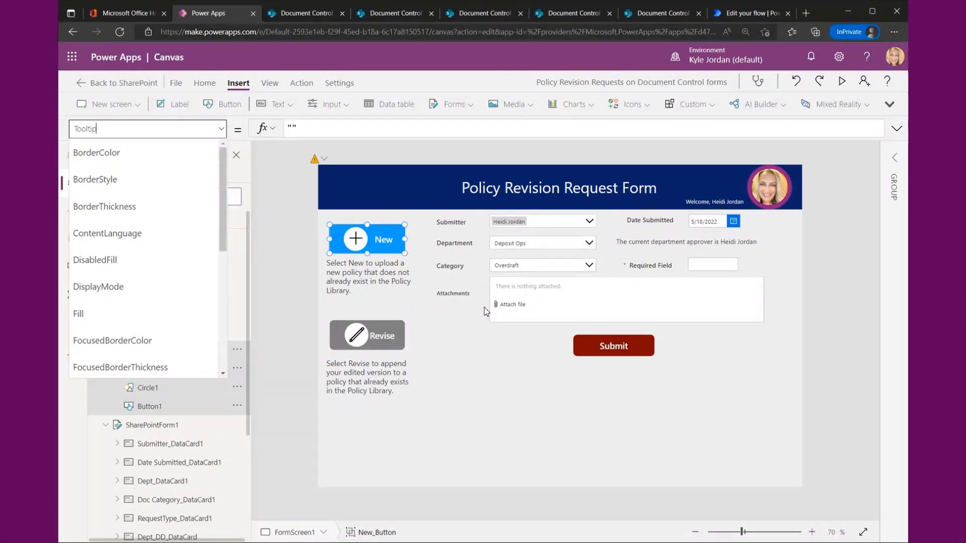
left_click(544, 383)
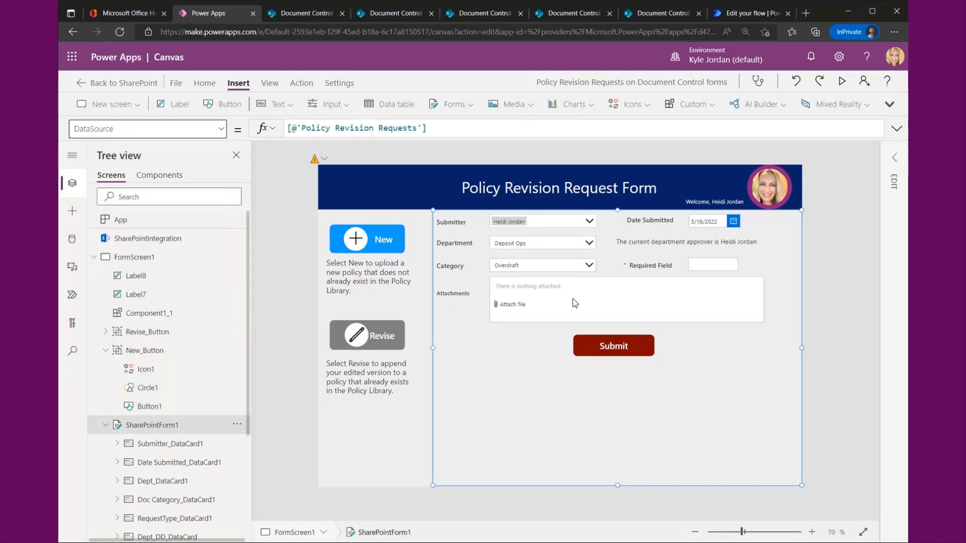
left_click(560, 303)
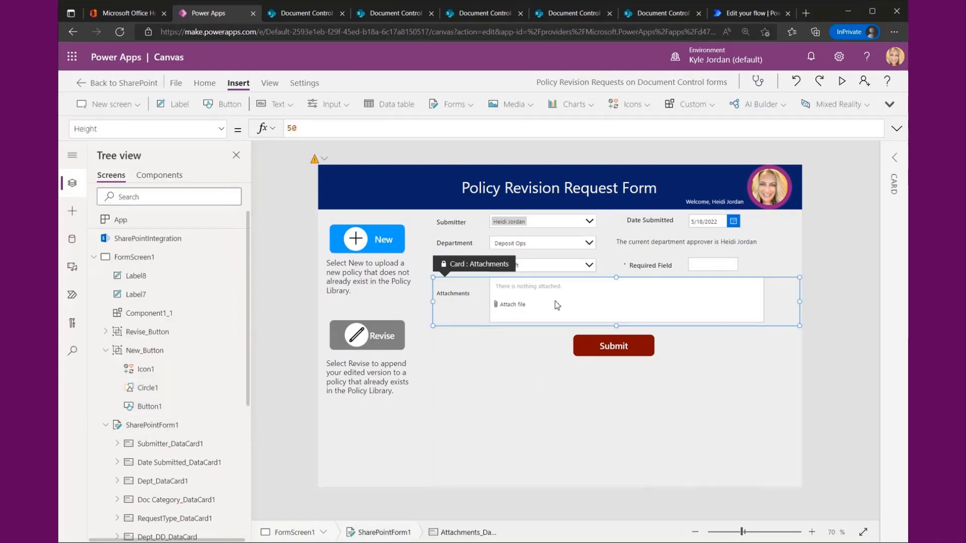